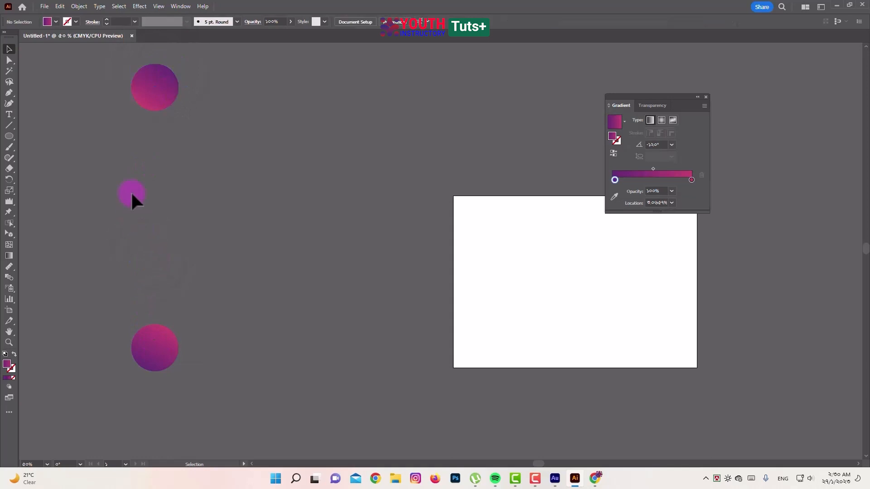
Select the two gradient circles and make a blend between them
drag(110, 74, 222, 409)
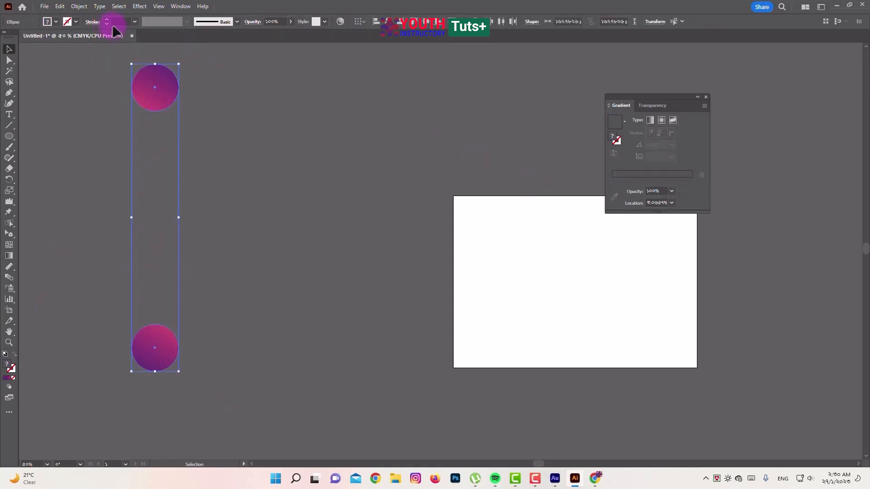
click(78, 7)
click(116, 285)
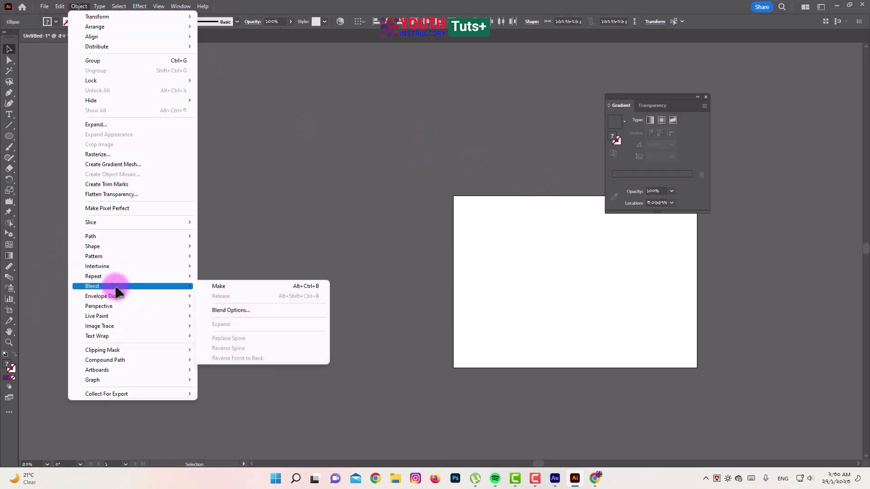
click(233, 288)
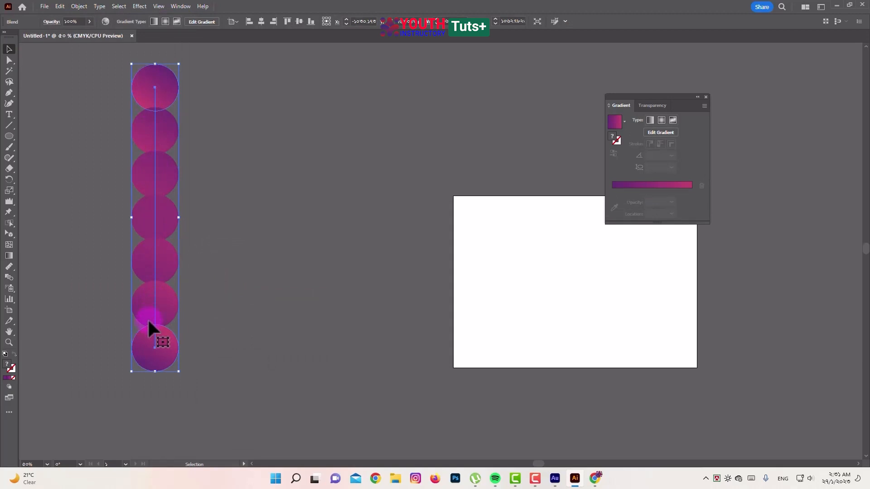
Set the blend's spacing to Specified Steps and raise the step count until the circles merge into a smooth tube
double_click(8, 277)
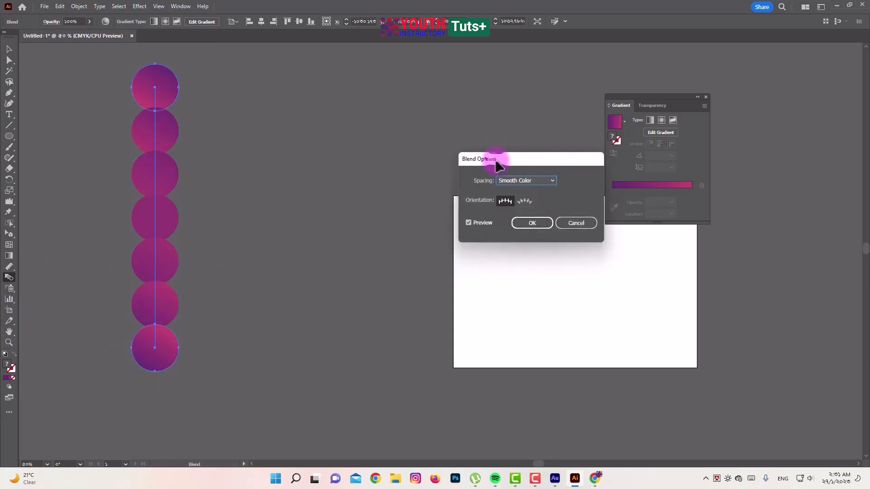
drag(496, 159, 345, 131)
click(366, 151)
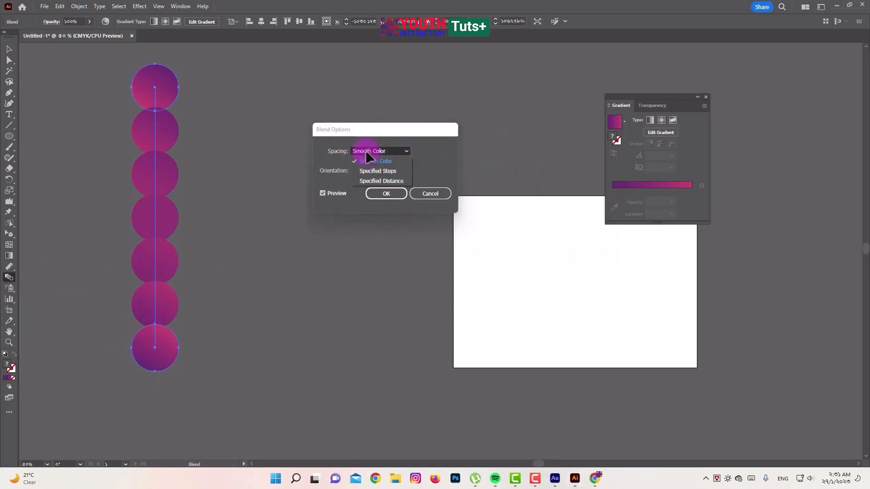
click(397, 171)
scroll(436, 151, up, 4)
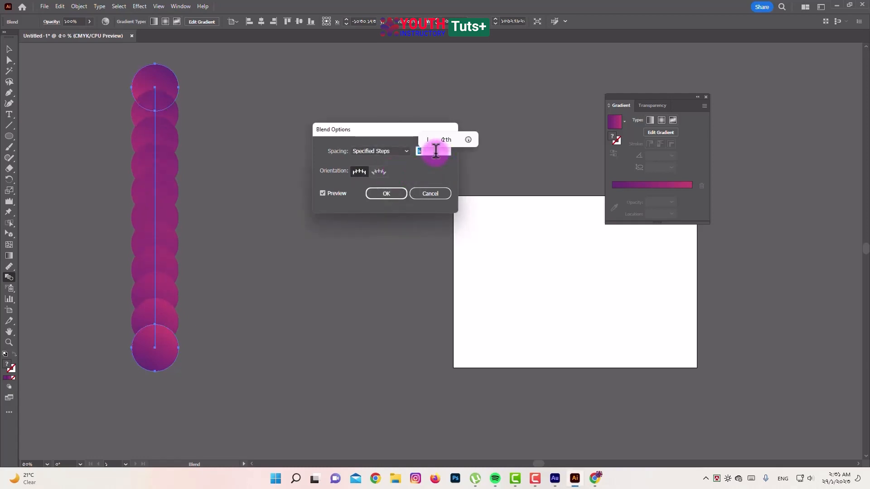
scroll(436, 151, up, 8)
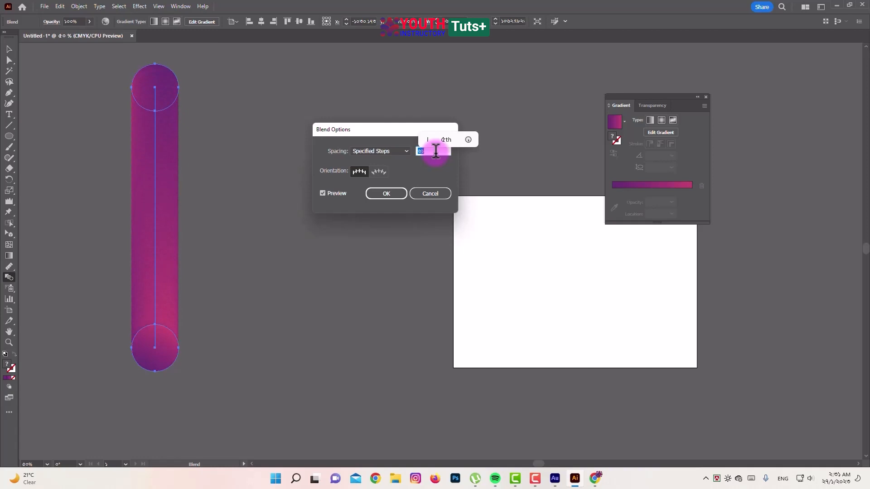
Change the blend's spacing to Specified Distance, apply the options and deselect the tube
click(388, 150)
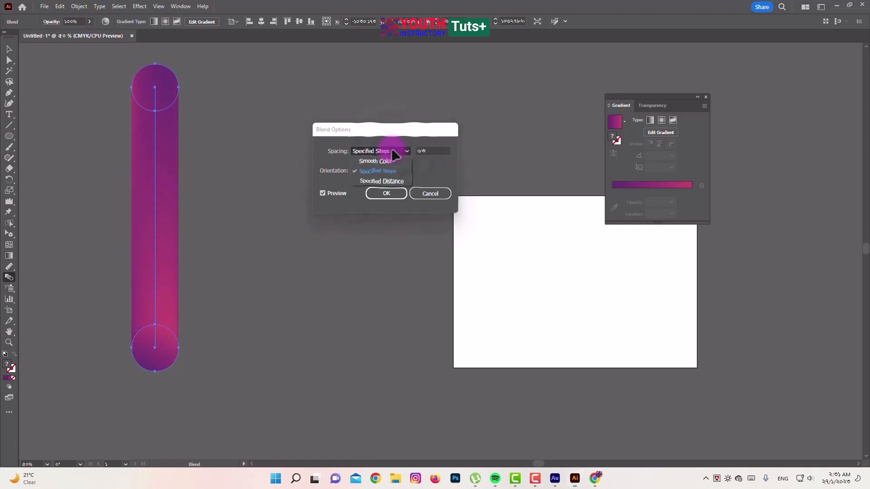
click(385, 182)
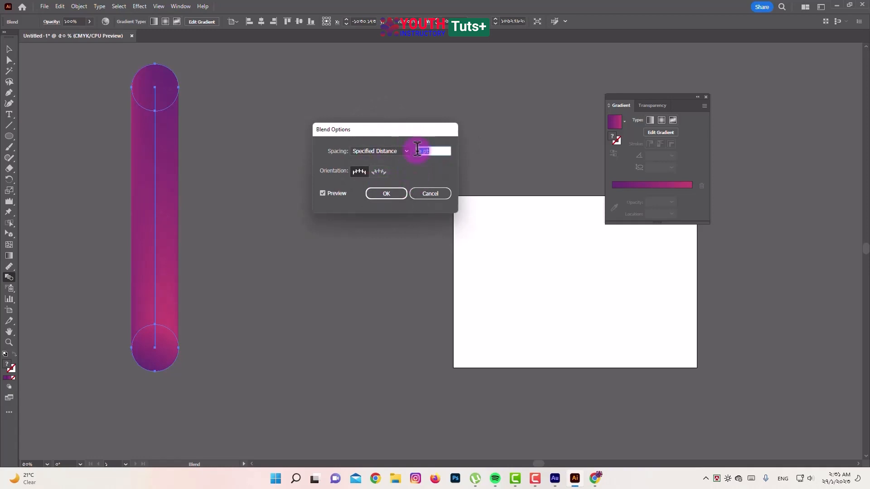
click(390, 195)
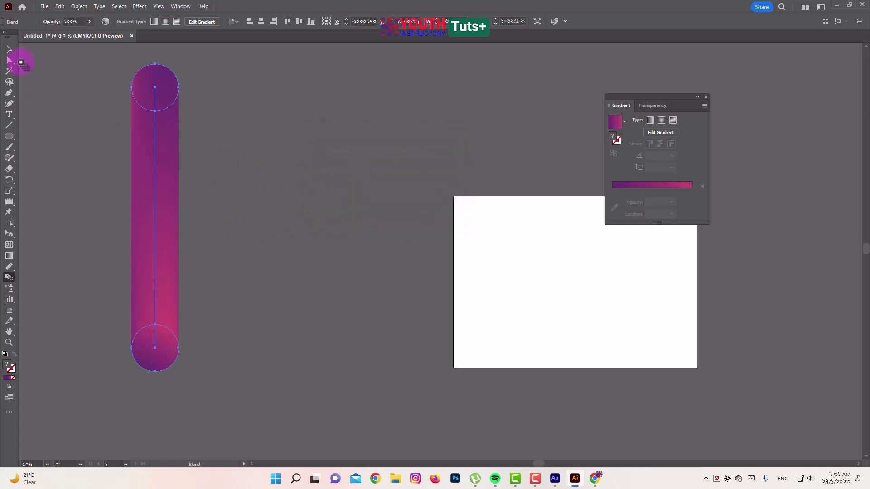
click(9, 49)
click(306, 159)
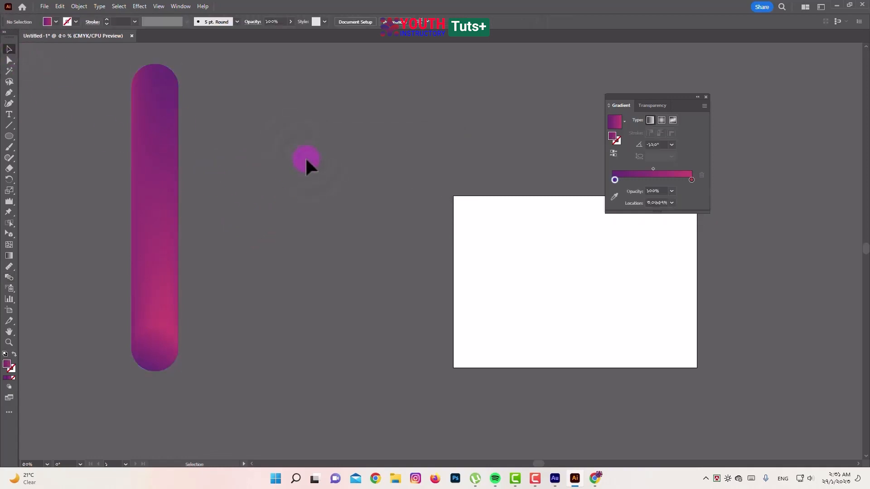
Draw an open looping path with three arches using the Curvature tool, starting beside the tube and extending past the artboard
drag(261, 345, 266, 345)
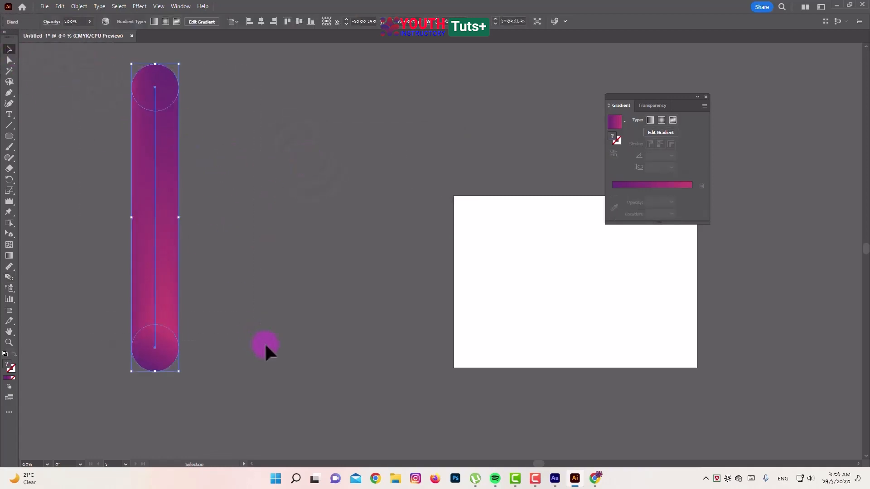
scroll(290, 336, up, 3)
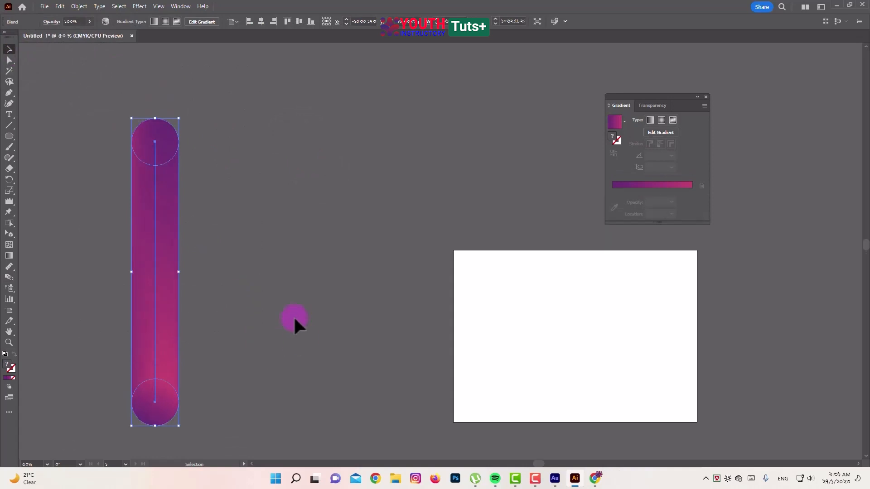
click(10, 103)
click(280, 237)
click(274, 190)
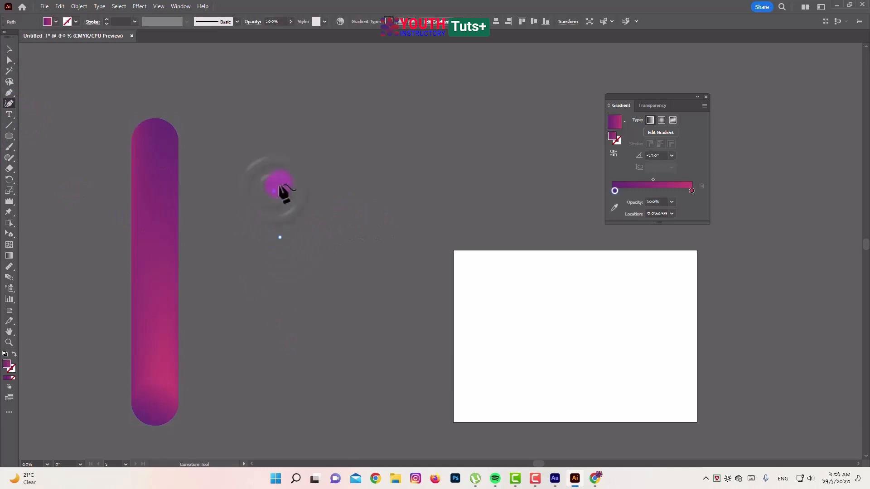
click(365, 118)
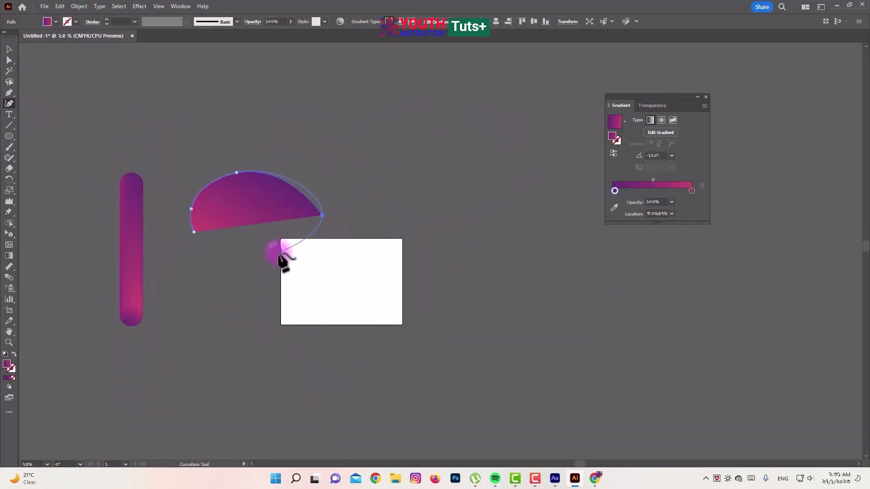
click(425, 173)
click(446, 276)
click(385, 198)
click(421, 121)
click(548, 174)
click(556, 234)
click(555, 249)
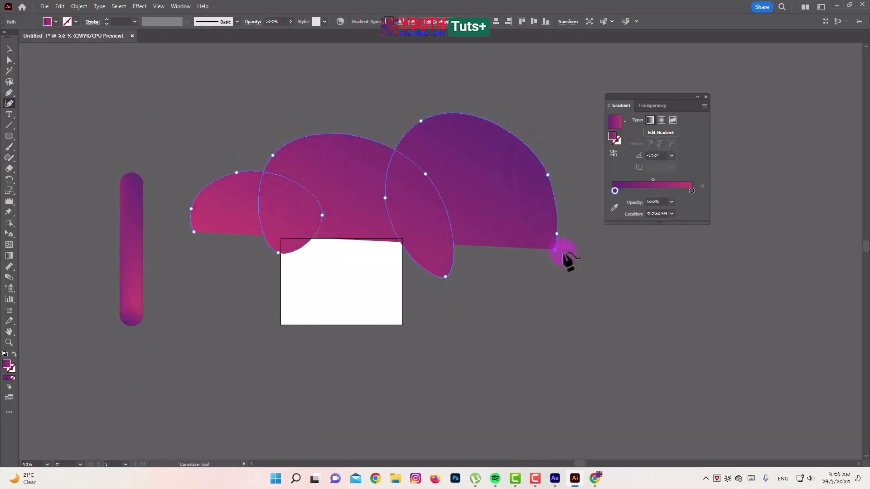
Swap the looping path's fill and stroke so the gradient is on the stroke, and deselect it
click(14, 355)
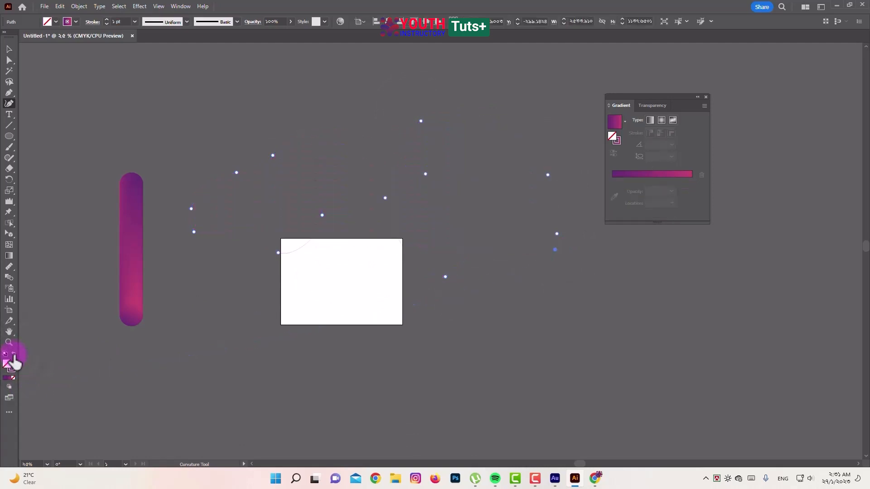
click(9, 48)
click(102, 116)
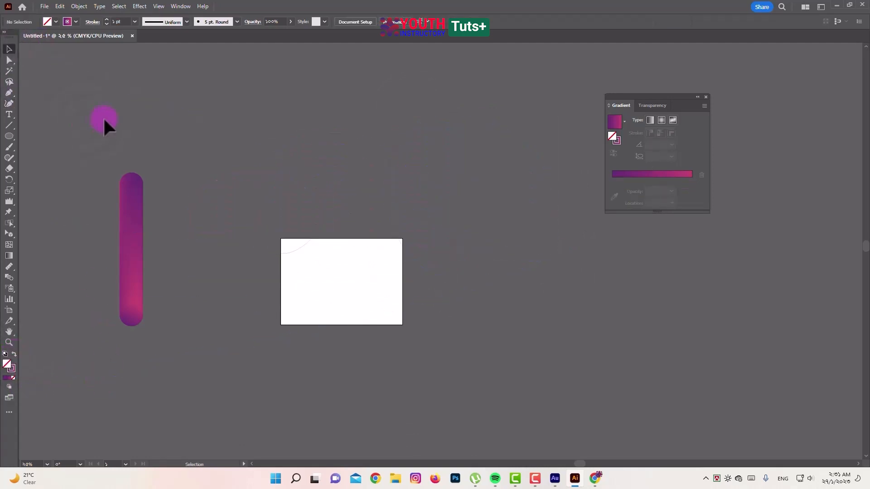
Replace the blend's spine with the looping path and move the resulting coil down over the artboard
click(131, 222)
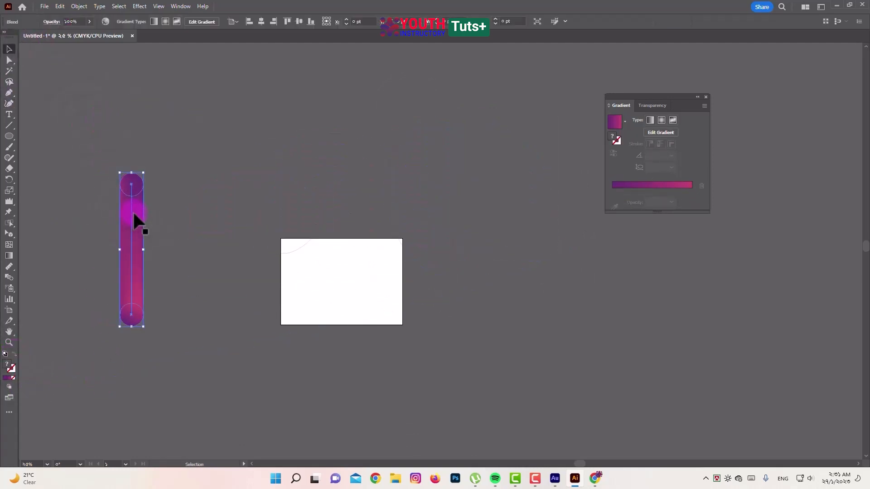
click(207, 186)
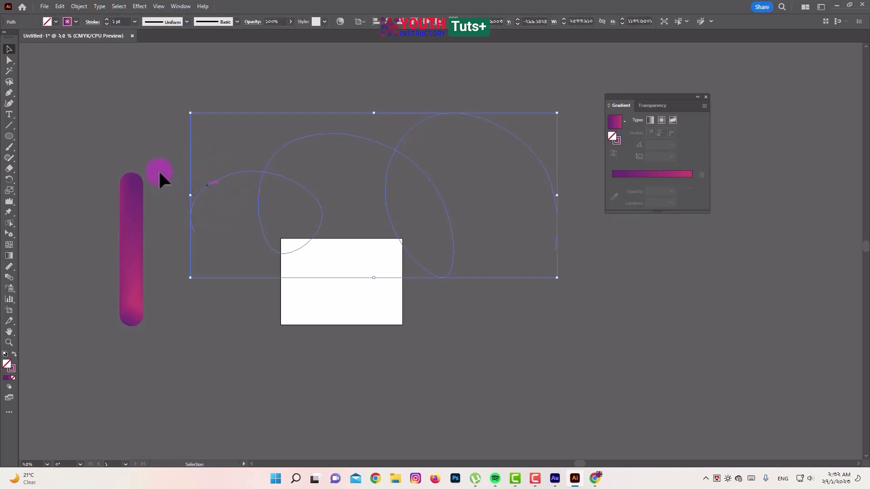
click(143, 124)
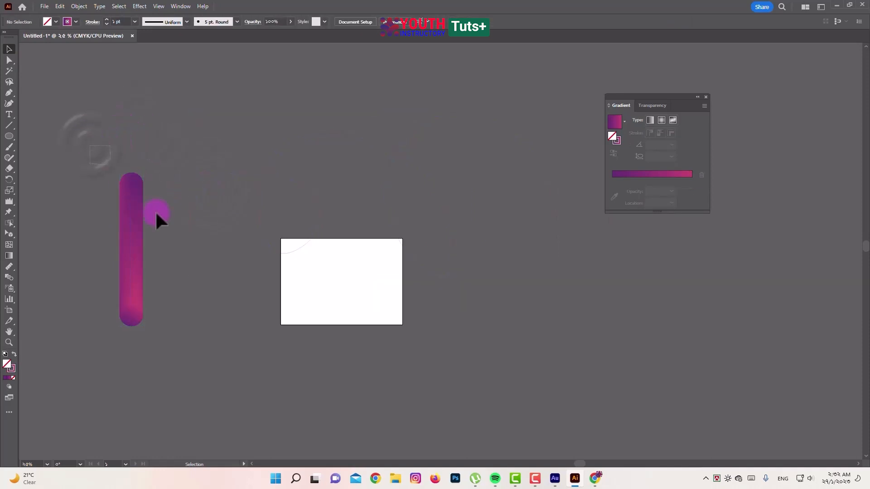
drag(89, 141, 232, 296)
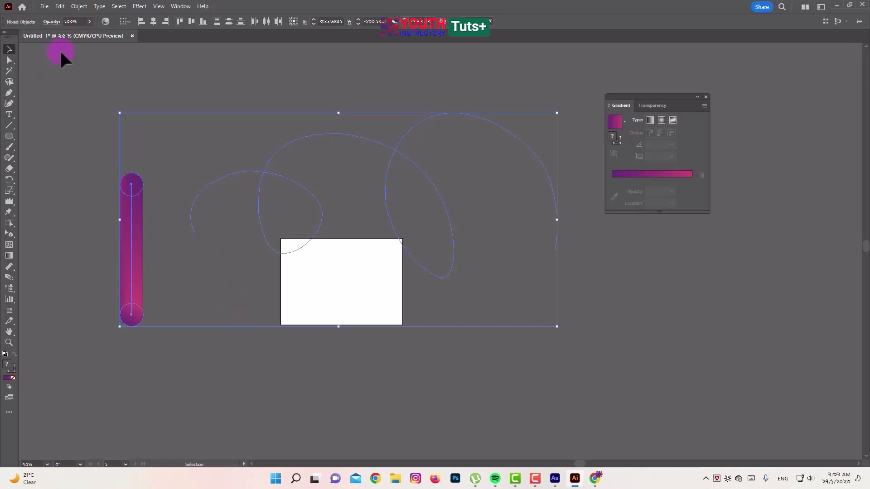
click(79, 8)
mouse_move(113, 286)
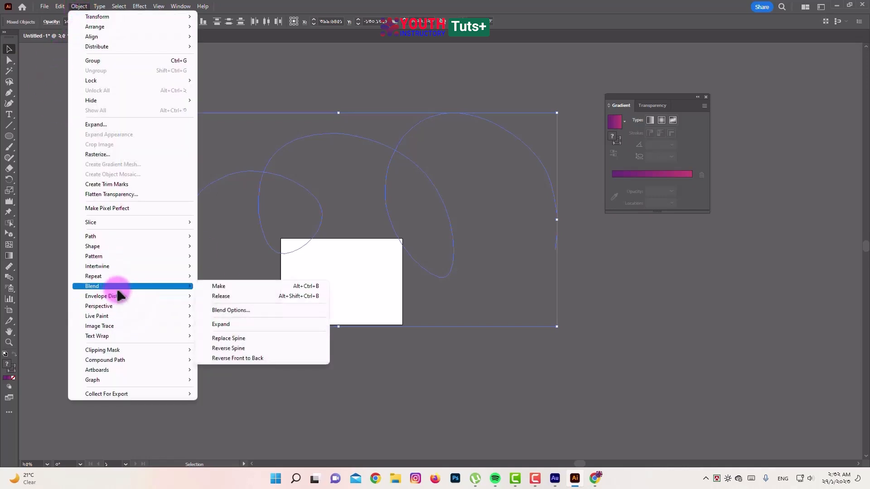
click(248, 340)
click(202, 311)
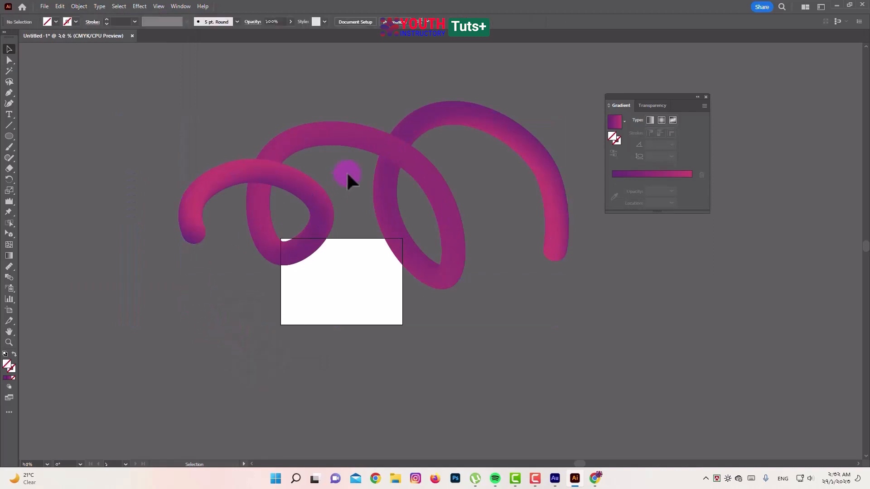
drag(401, 160, 349, 197)
click(347, 374)
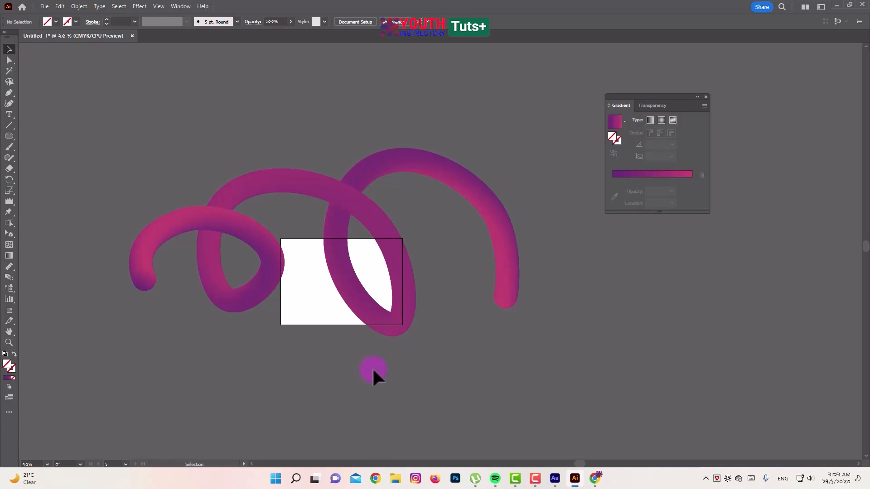
Delete the blended coil
click(352, 199)
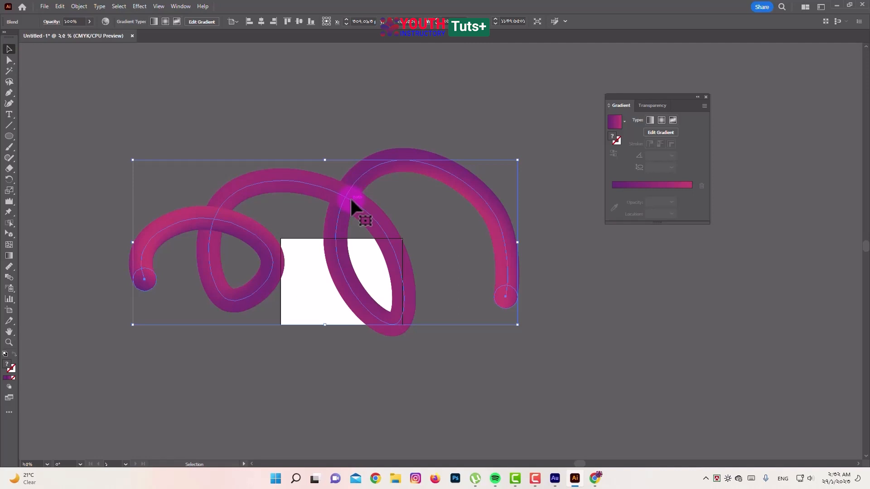
key(Delete)
Draw a small upright ellipse in the artboard's upper-left area
key(ctrl+plus)
key(ctrl+plus)
key(ctrl+plus)
key(ctrl+plus)
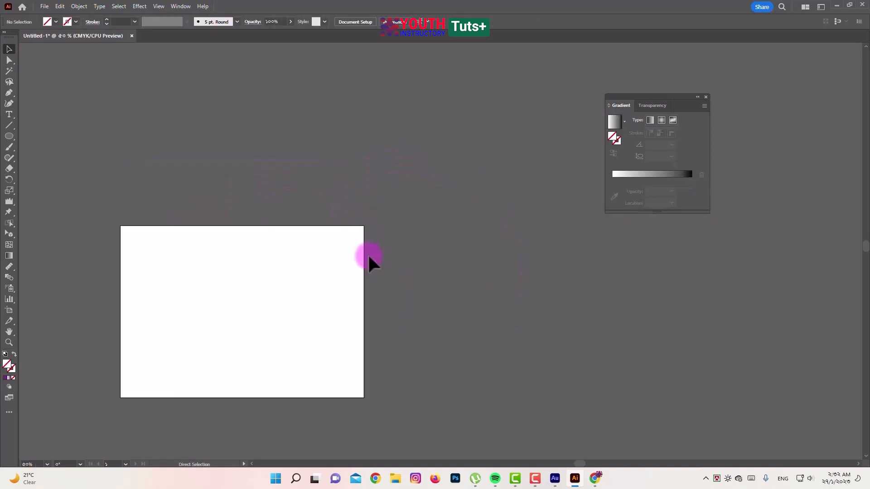
key(space)
drag(148, 311, 426, 192)
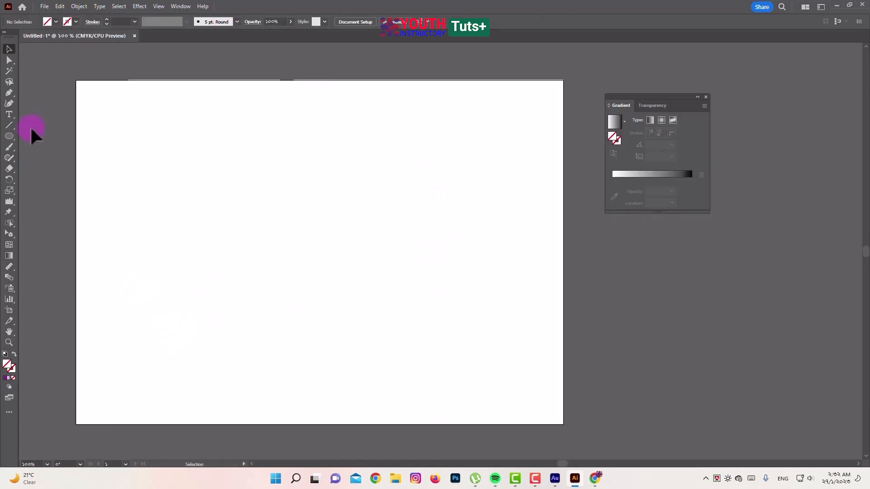
click(9, 136)
drag(139, 134, 172, 187)
Convert the ellipse's upper and lower anchor points to sharp corners and narrow the shape into a slim leaf
drag(9, 99, 47, 125)
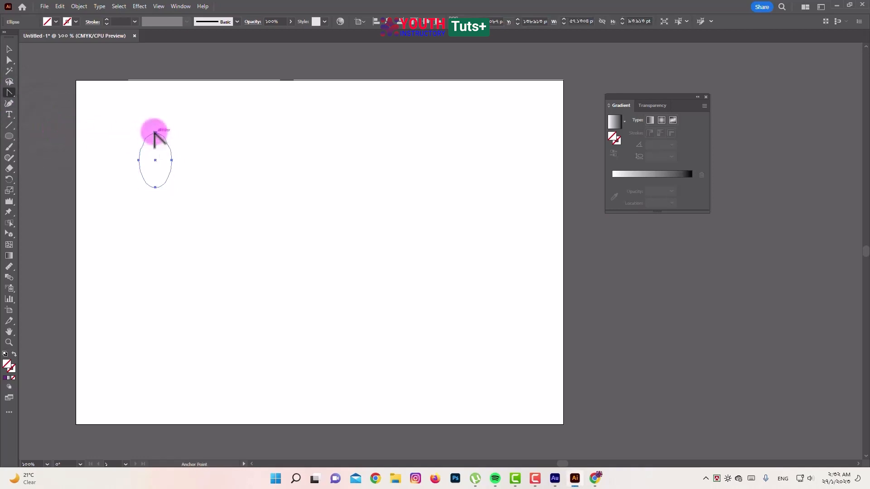
click(155, 133)
click(155, 187)
click(9, 49)
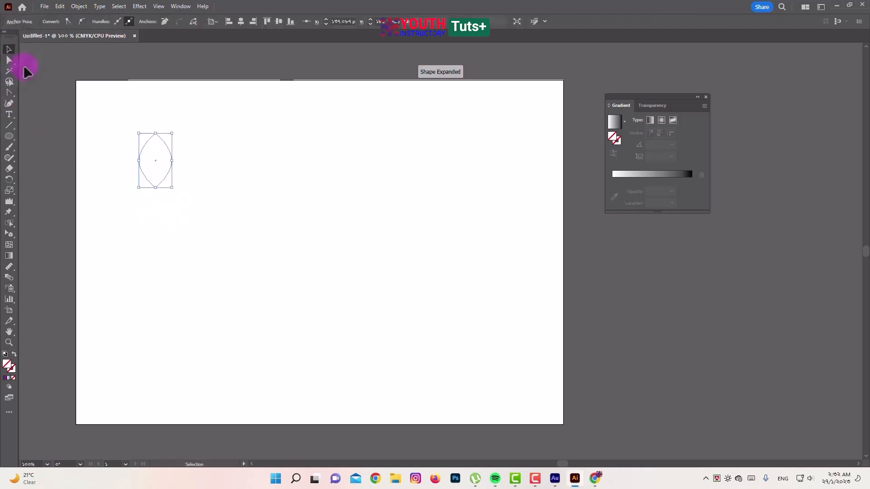
drag(172, 160, 163, 161)
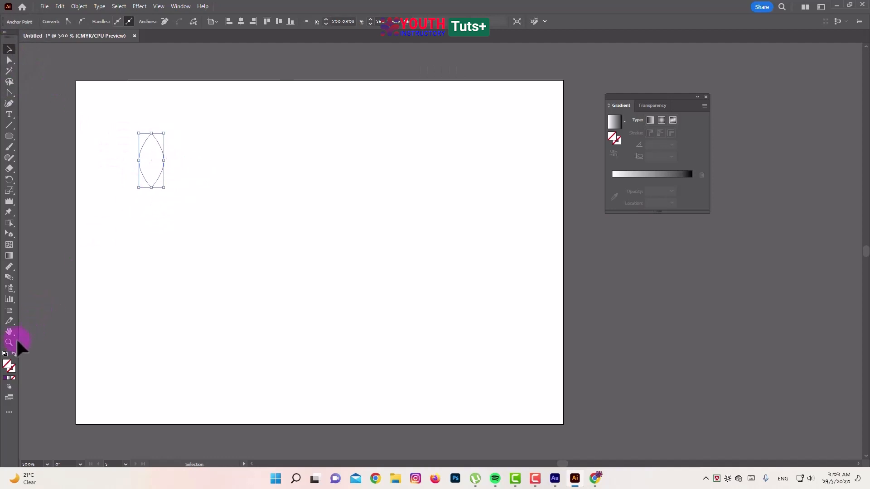
Fill the leaf with a green swatch and rotate it about 45 degrees counterclockwise
click(6, 379)
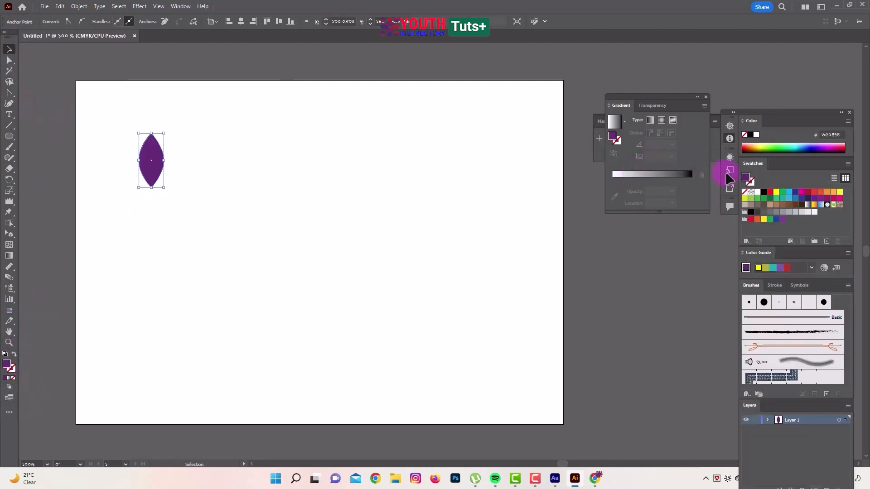
click(757, 198)
click(355, 194)
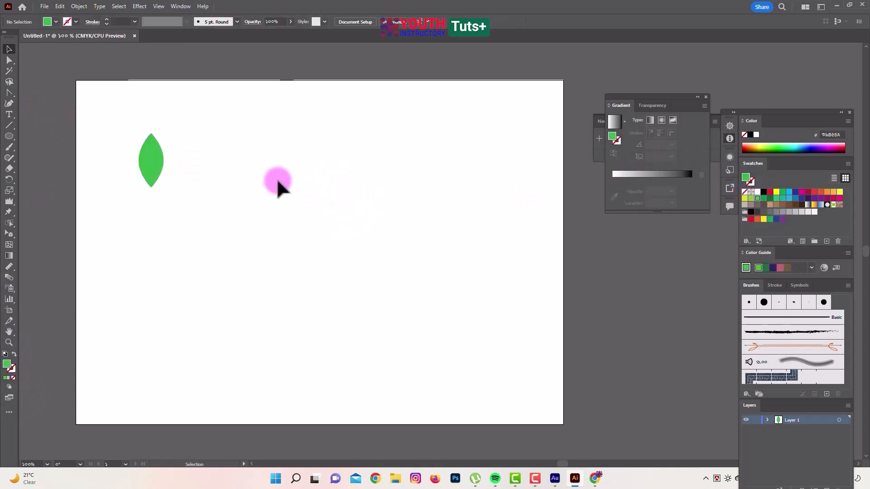
click(145, 176)
drag(175, 132, 140, 131)
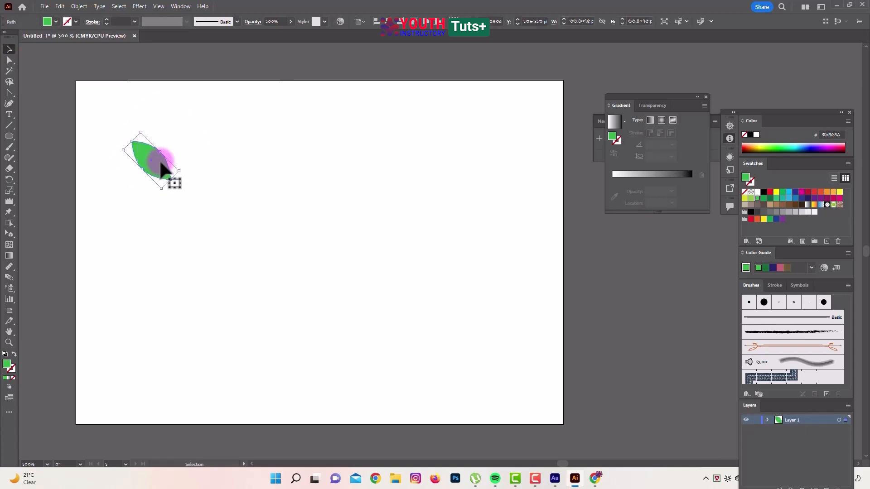
Create a copy of the leaf reflected across the vertical axis and place it beside the original as a mirrored pair
right_click(161, 163)
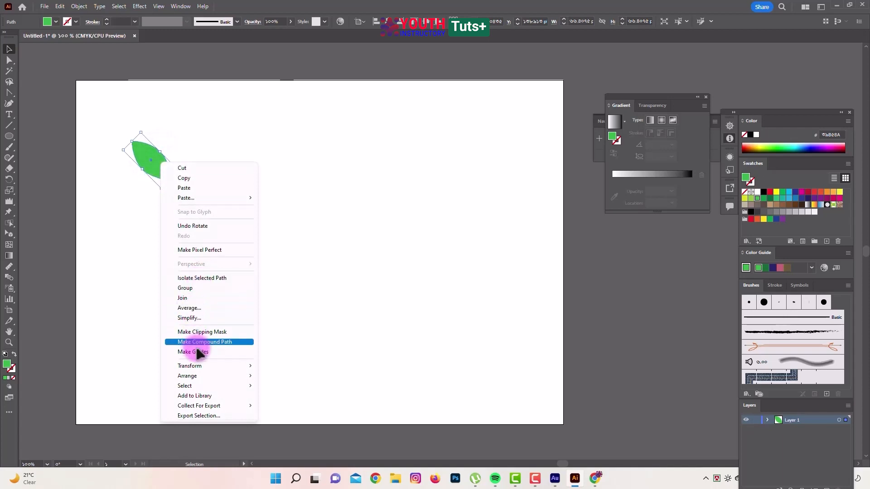
mouse_move(208, 365)
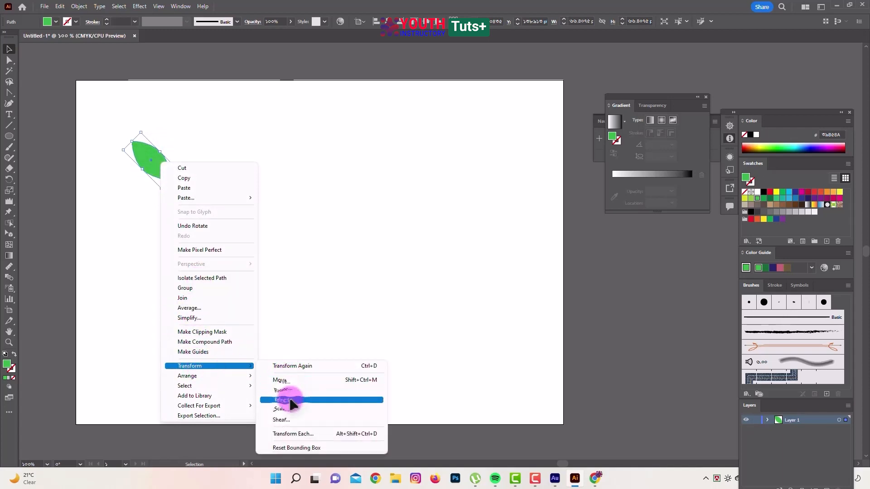
click(290, 401)
drag(472, 248, 403, 136)
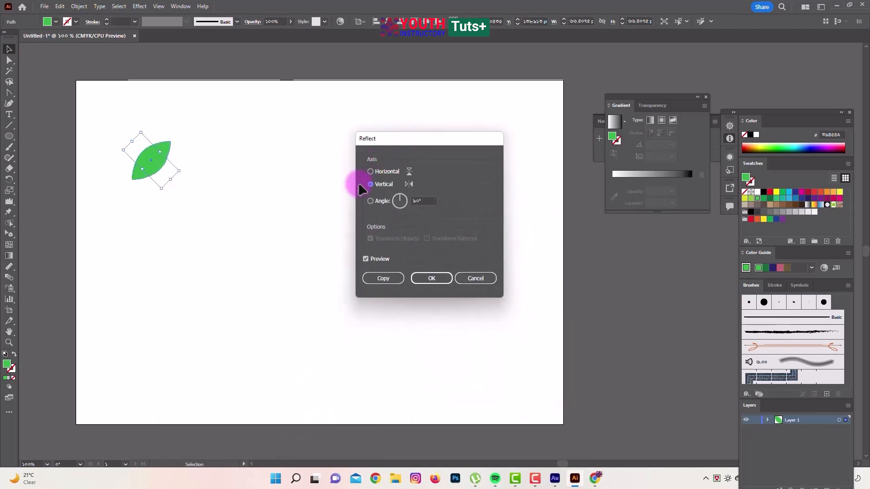
click(383, 279)
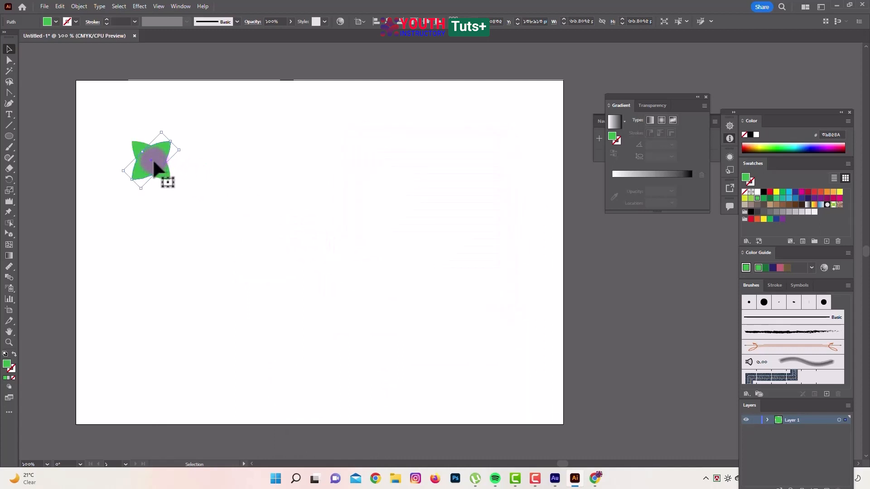
drag(154, 167, 192, 167)
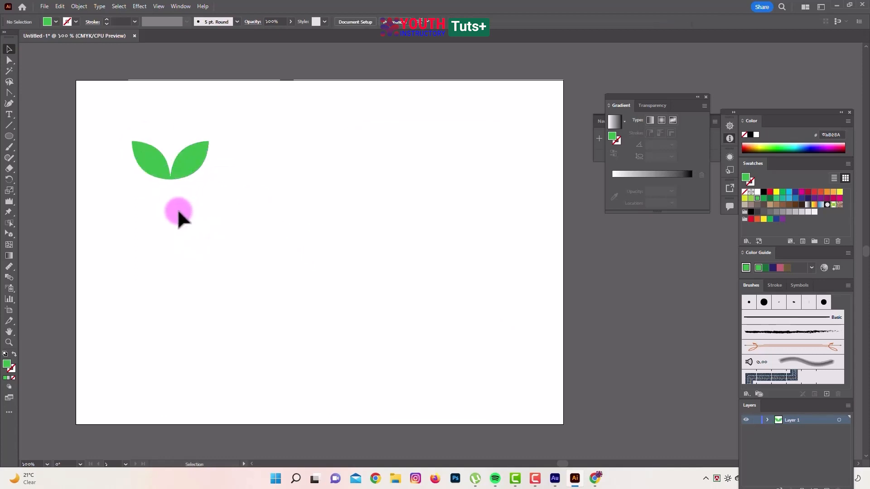
Move both leaves together about 149 pt to the right and 46 pt up
drag(103, 116, 240, 222)
drag(207, 167, 294, 140)
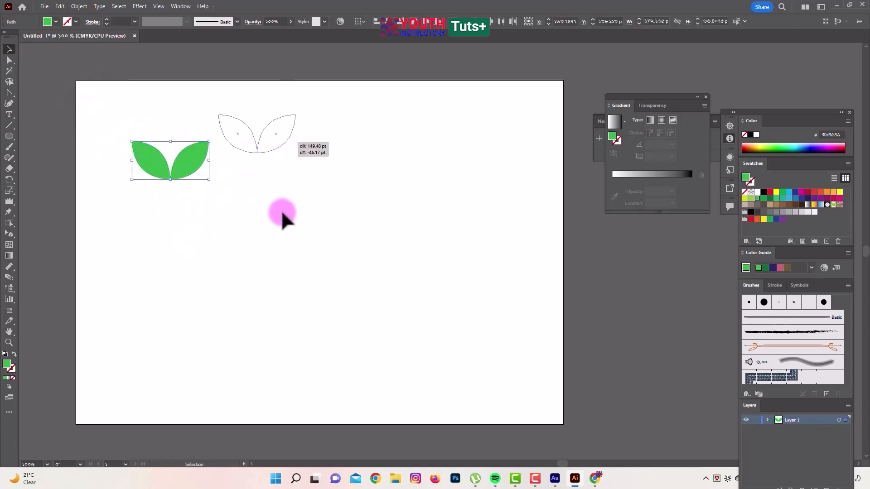
click(282, 218)
Place a copy of the right leaf above the pair as the tip leaf, and group the two lower leaves
click(275, 143)
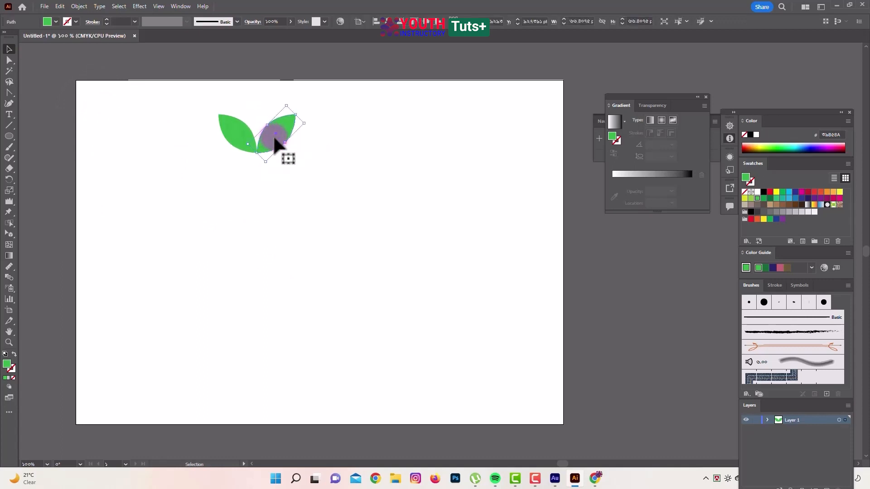
drag(278, 143, 316, 183)
click(316, 184)
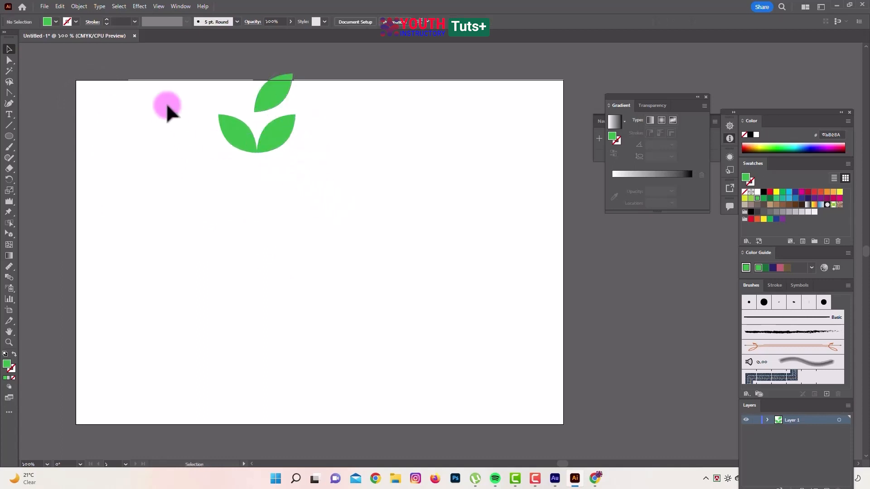
drag(187, 56, 234, 137)
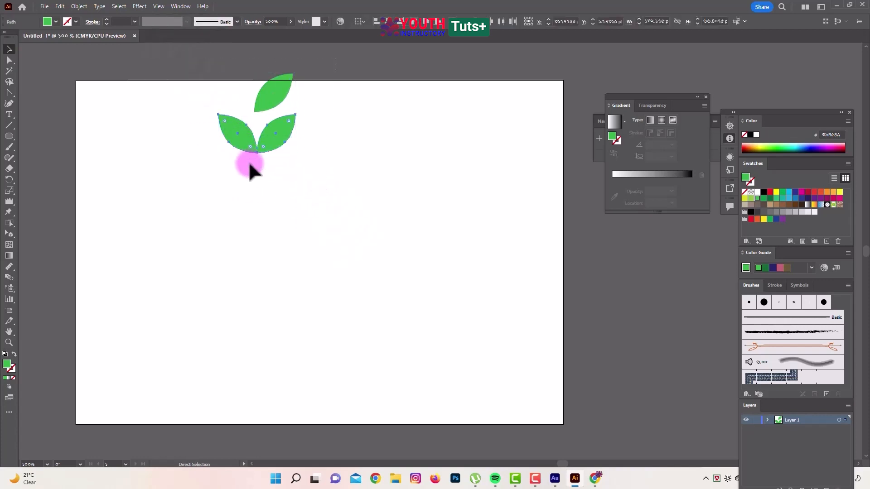
key(ctrl+g)
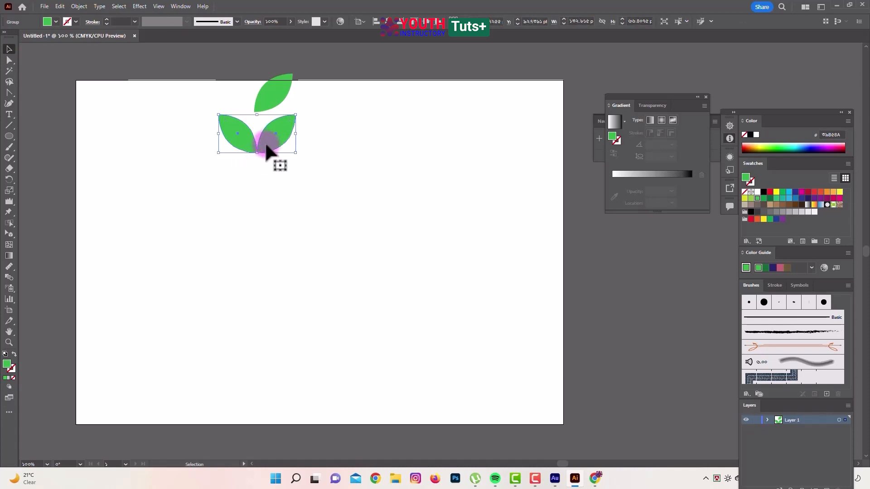
click(268, 146)
drag(267, 146, 270, 410)
key(ctrl+z)
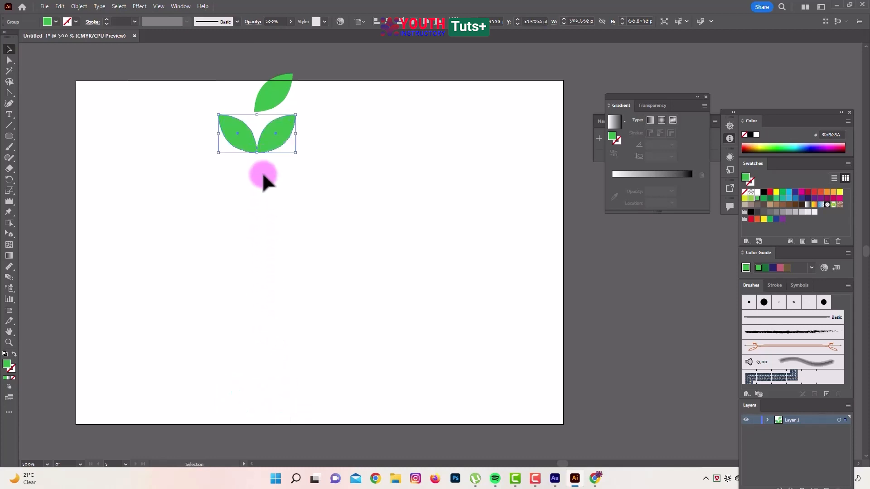
Duplicate the grouped leaf pair straight down to the artboard's lower edge and enlarge the copy slightly from its centre
drag(269, 147, 274, 410)
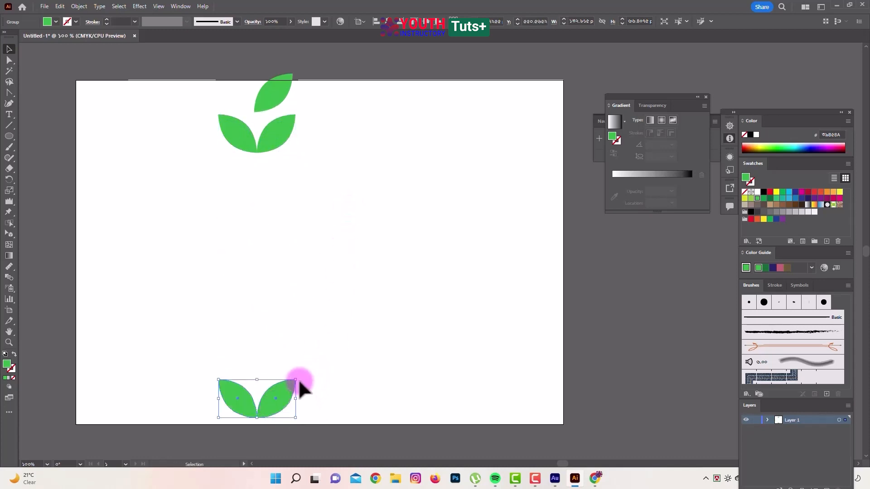
drag(296, 382, 302, 374)
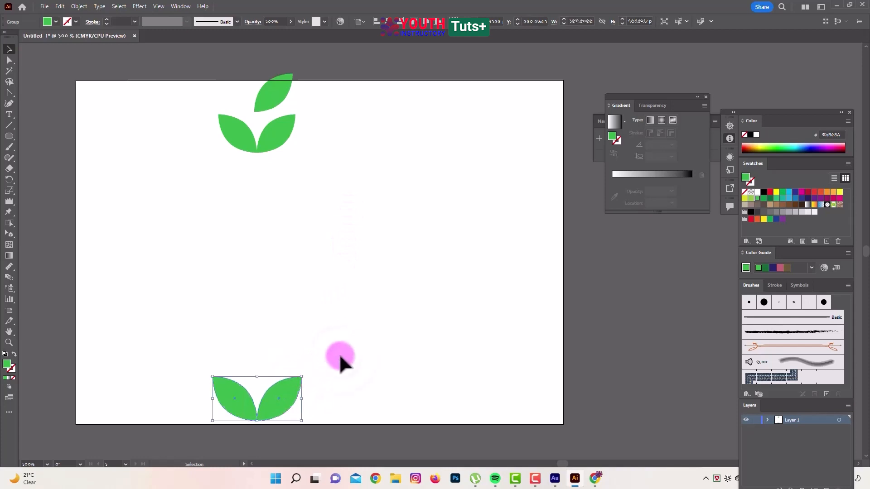
Make a blend between the upper and lower leaf pairs to fill the column with leaves
drag(188, 121, 252, 417)
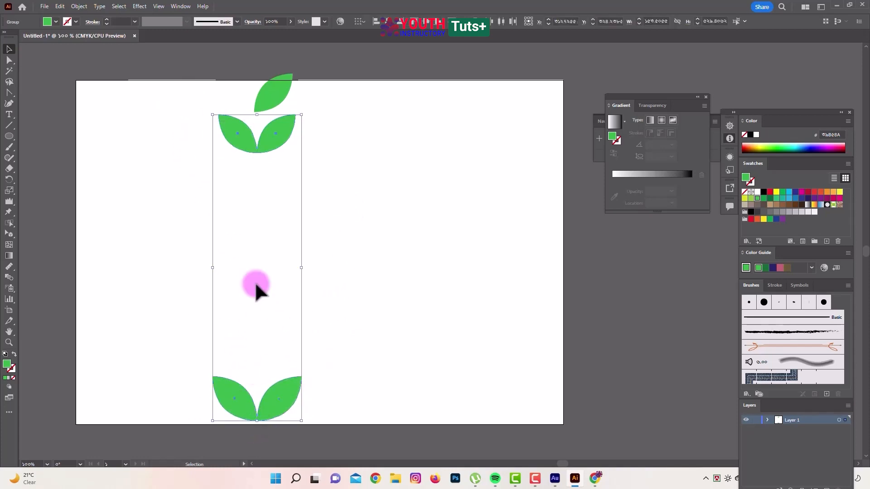
click(79, 6)
mouse_move(119, 287)
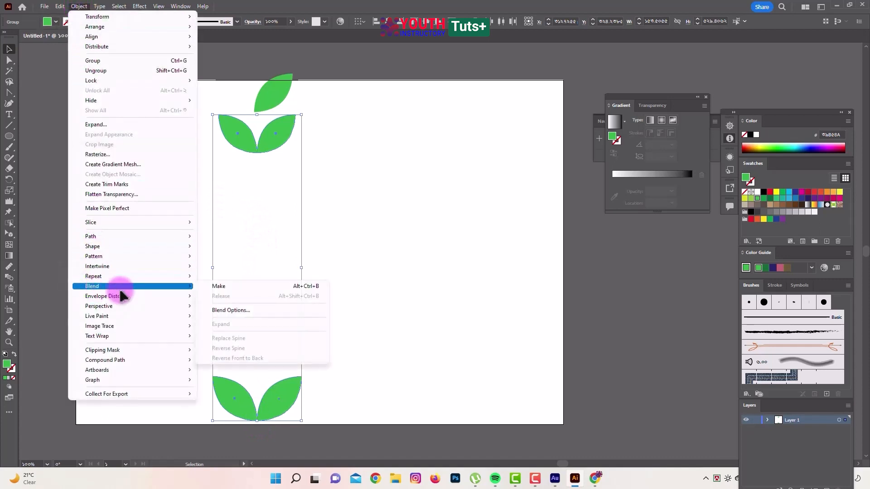
click(222, 286)
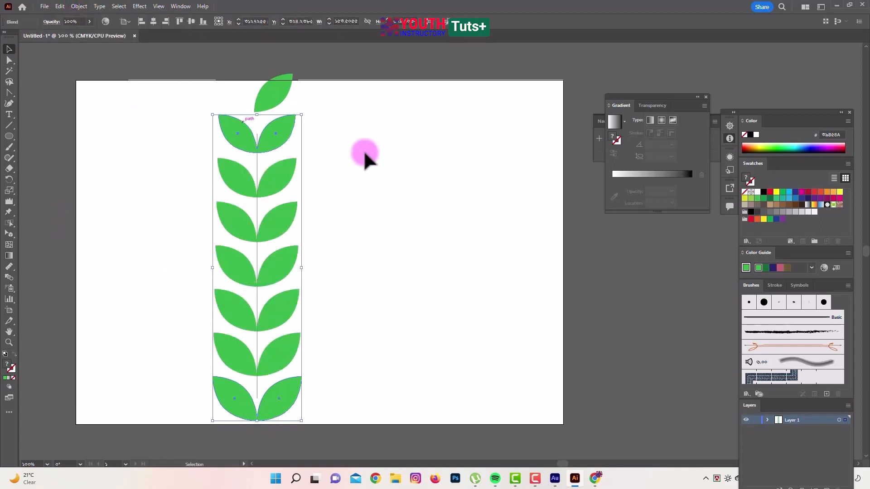
click(395, 160)
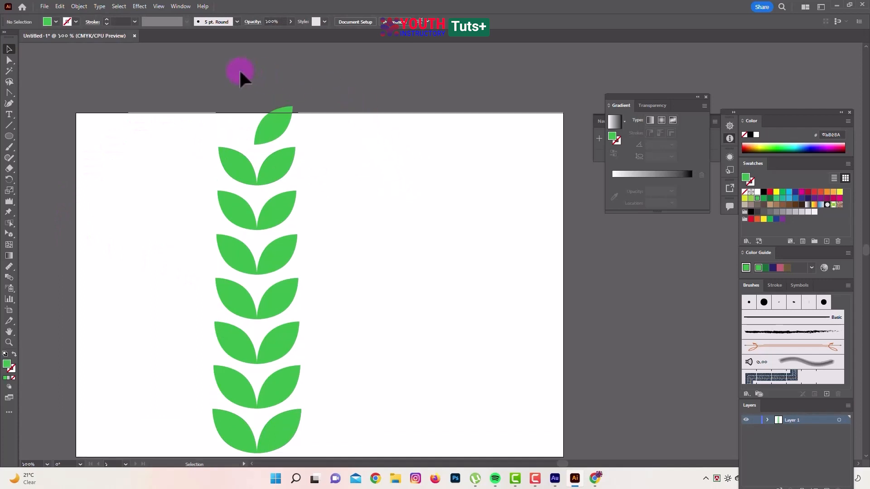
Draw a stem line with the Curvature tool from just under the tip leaf to below the lowest leaf pair
click(235, 111)
click(9, 103)
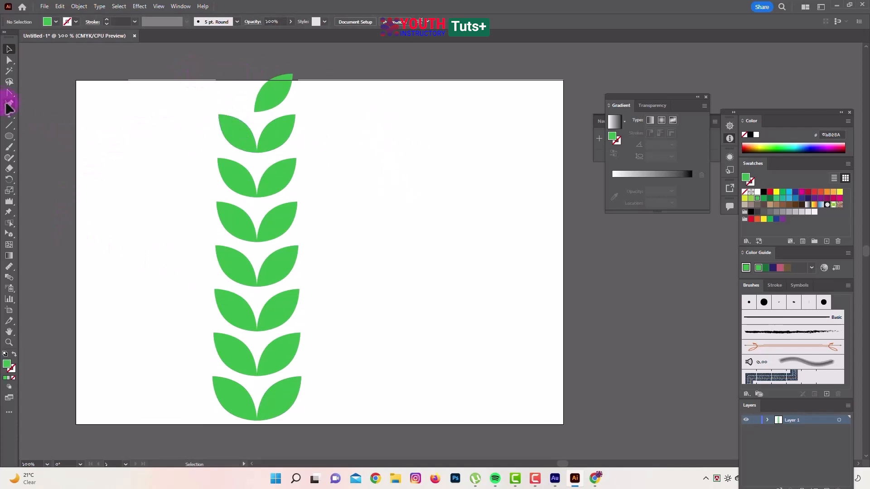
click(254, 114)
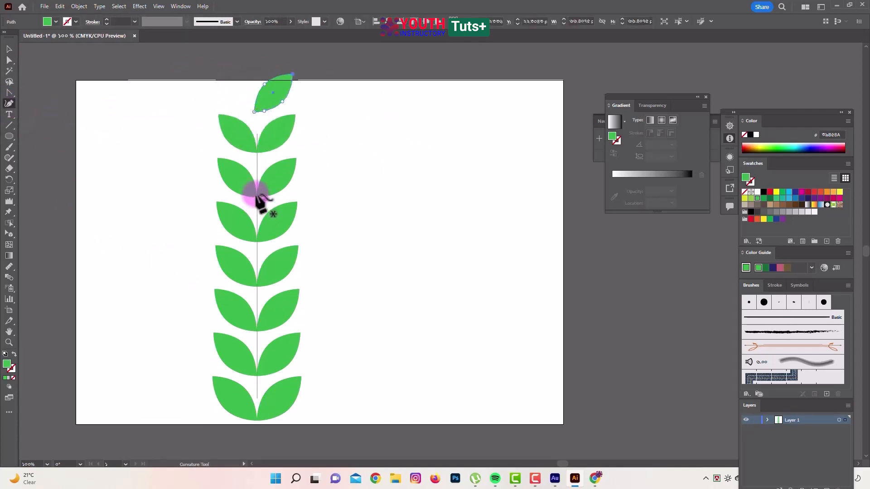
scroll(258, 197, down, 1)
click(253, 96)
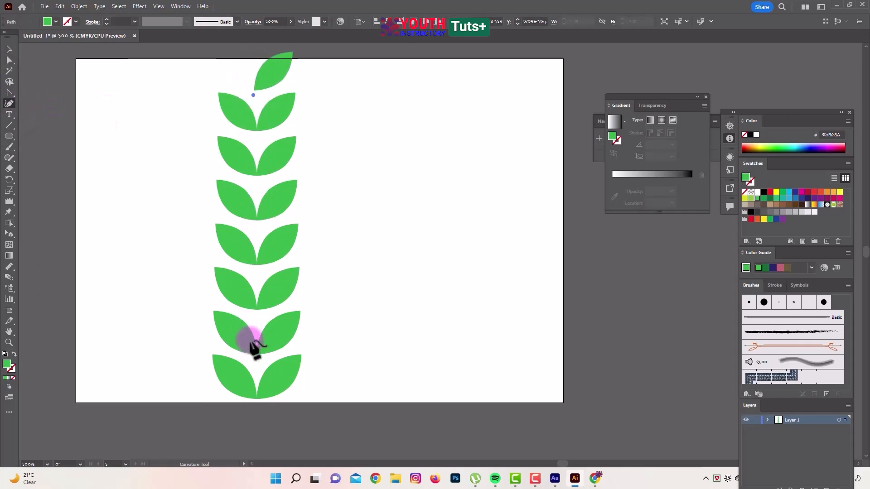
click(258, 403)
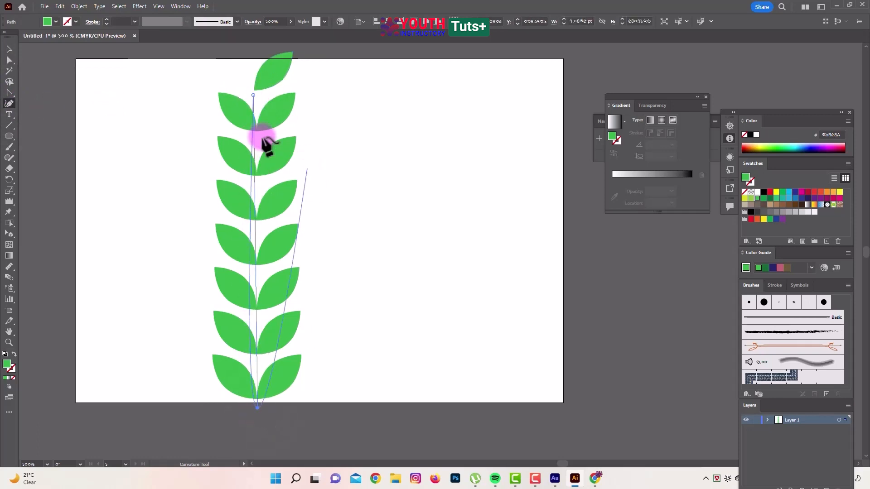
Adjust the stem's end points so the upper one meets the tip leaf's base and the lower one extends slightly past the artboard
click(253, 92)
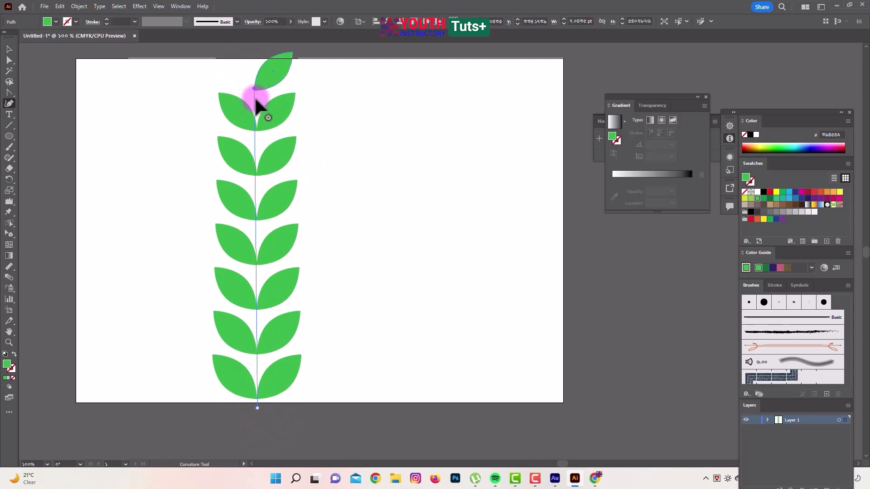
scroll(261, 366, down, 5)
click(257, 354)
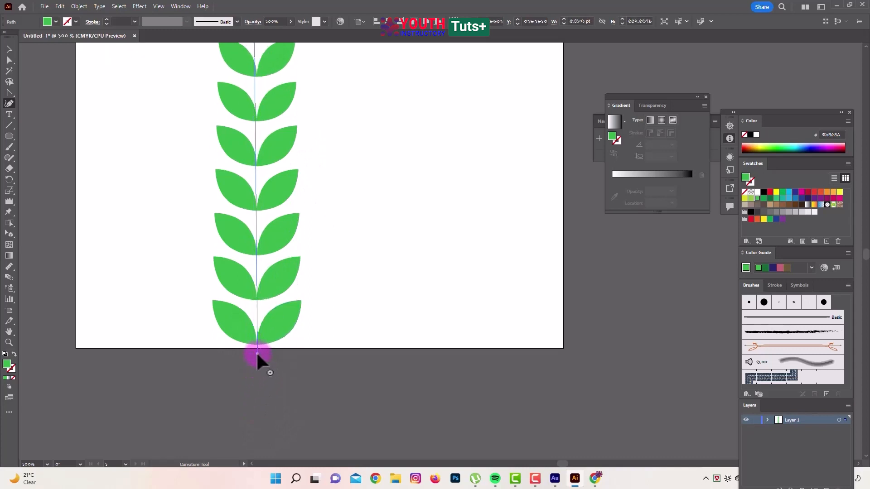
drag(258, 354, 258, 362)
scroll(254, 289, up, 4)
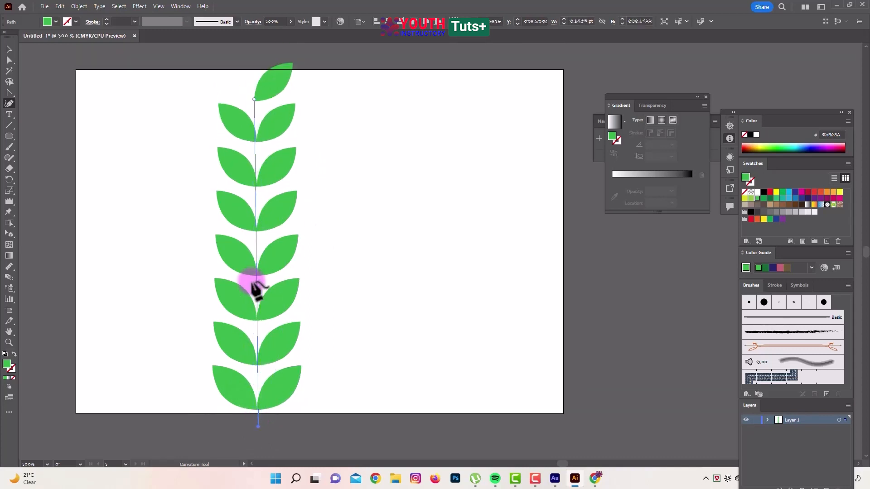
click(255, 121)
drag(255, 122, 257, 125)
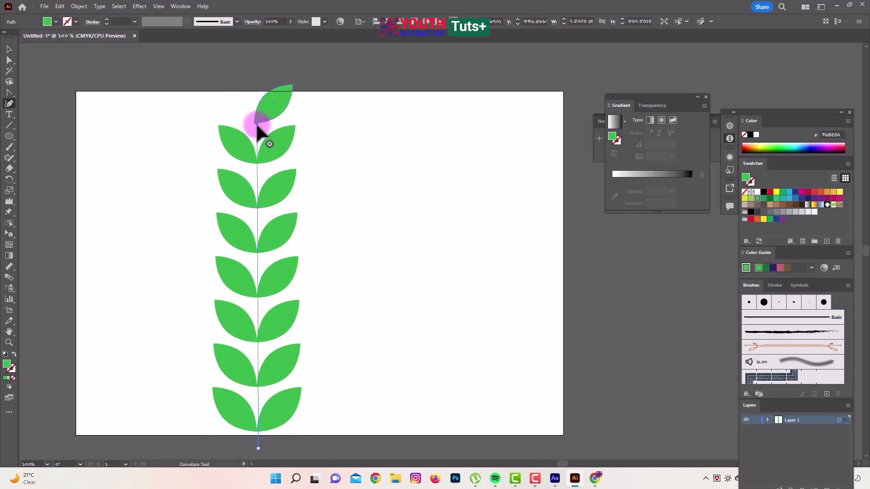
Add a thicker stroke to the stem line and shift the tip leaf so its base meets the stem's upper end
click(10, 50)
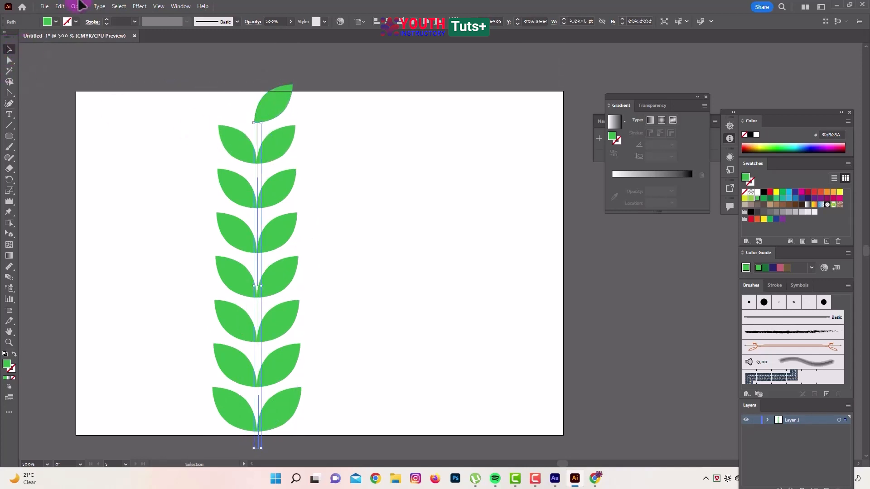
click(106, 22)
click(257, 136)
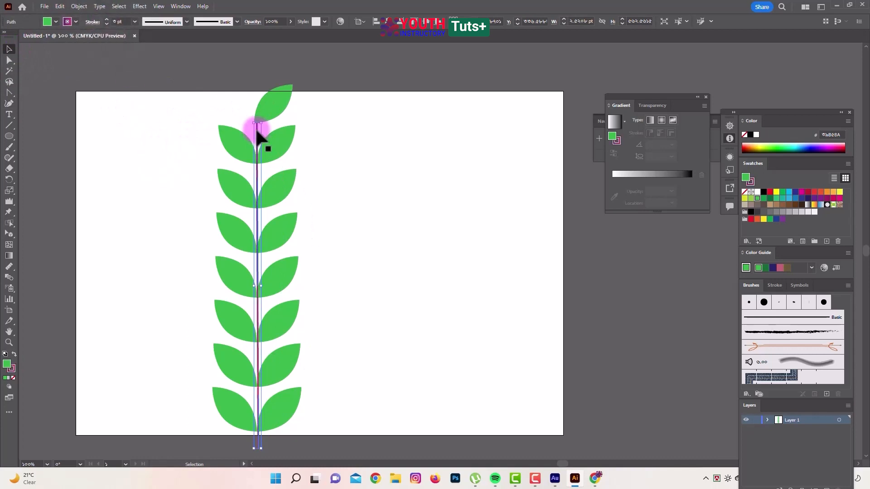
drag(257, 135, 274, 109)
click(330, 149)
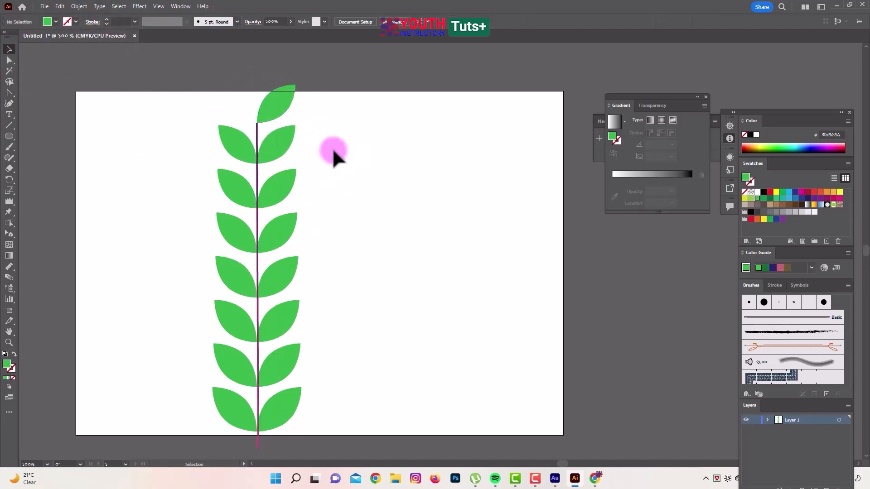
Change the stem's stroke colour to a light brown swatch
click(256, 143)
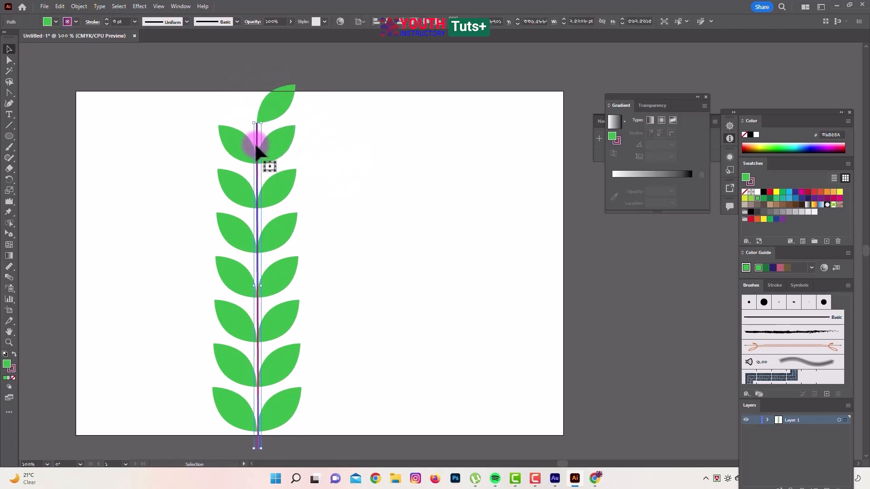
click(75, 23)
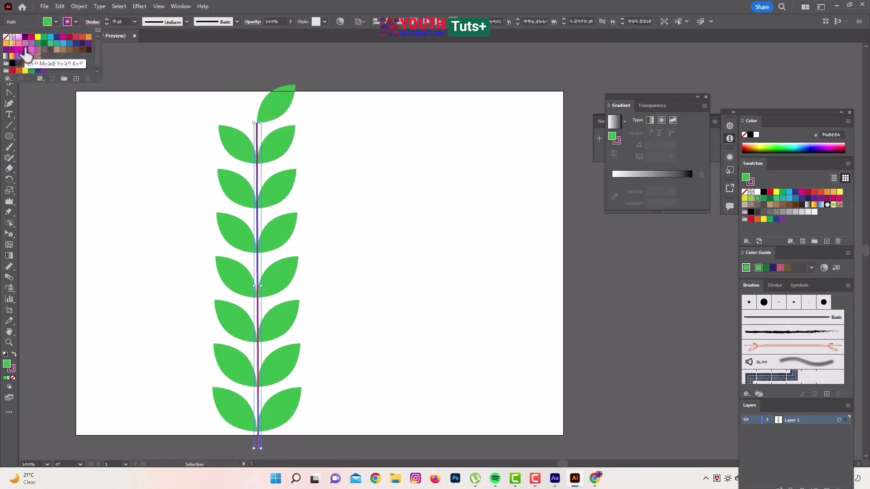
click(57, 50)
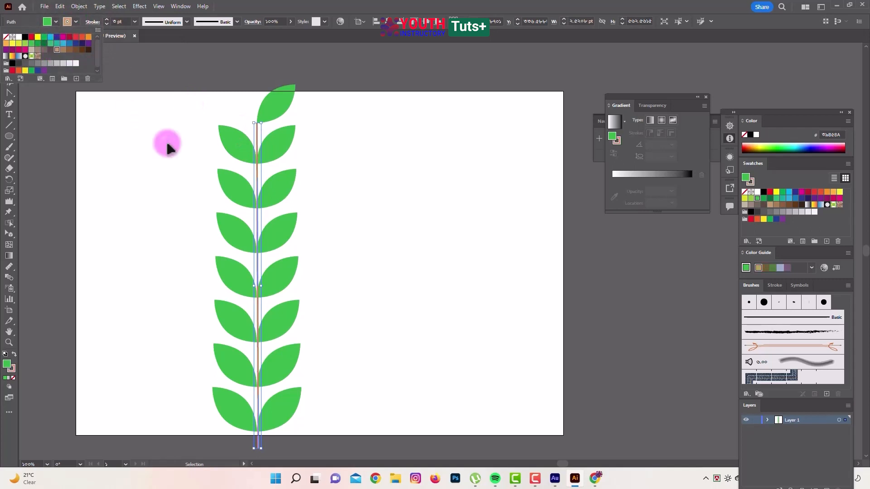
click(154, 140)
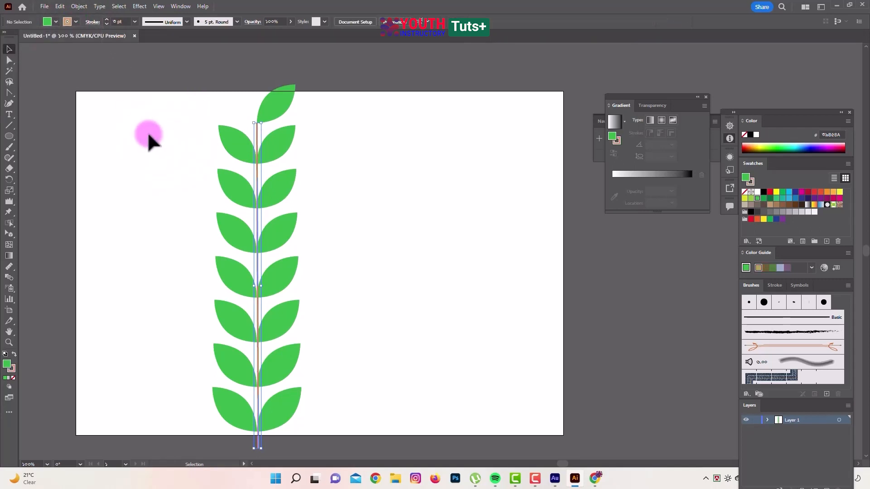
Apply the elliptical variable width profile to the stem's stroke so it tapers at both ends
click(258, 143)
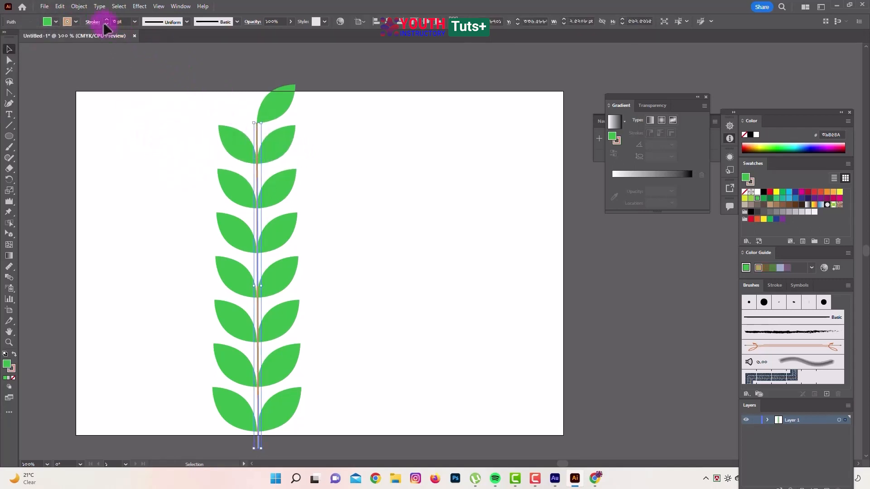
click(187, 22)
click(159, 66)
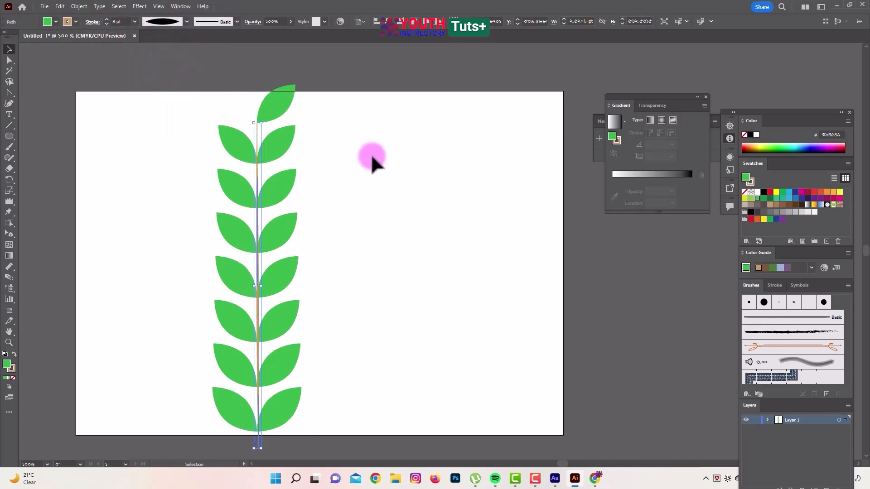
click(430, 164)
scroll(431, 165, down, 2)
scroll(431, 165, up, 2)
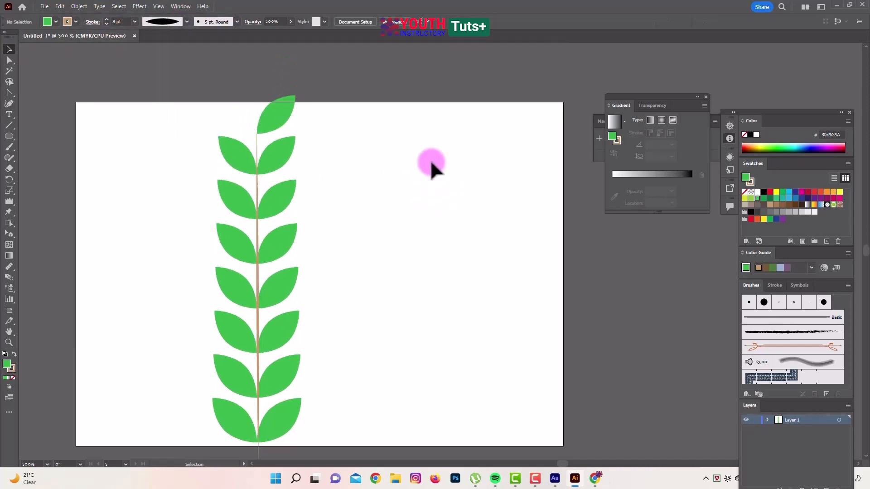
Group the blended leaves, the tip leaf and the stem into one object
scroll(430, 166, down, 2)
drag(191, 53, 333, 379)
right_click(249, 194)
click(271, 308)
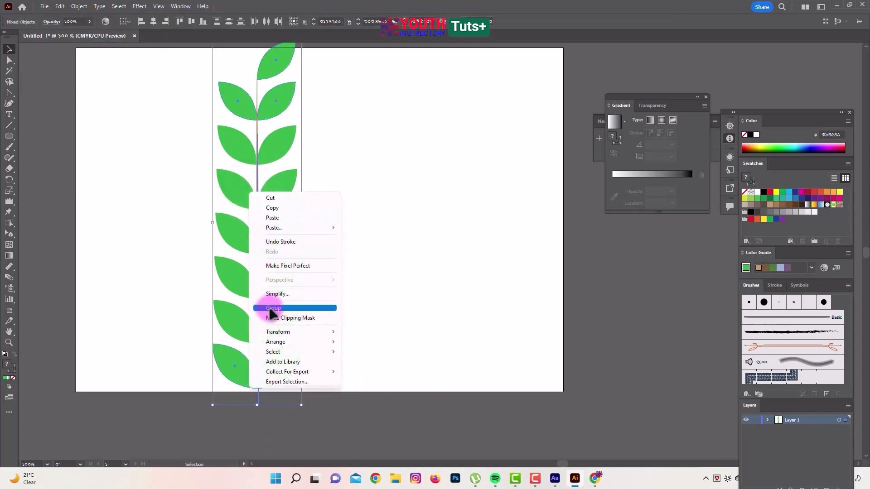
click(405, 260)
scroll(405, 260, up, 2)
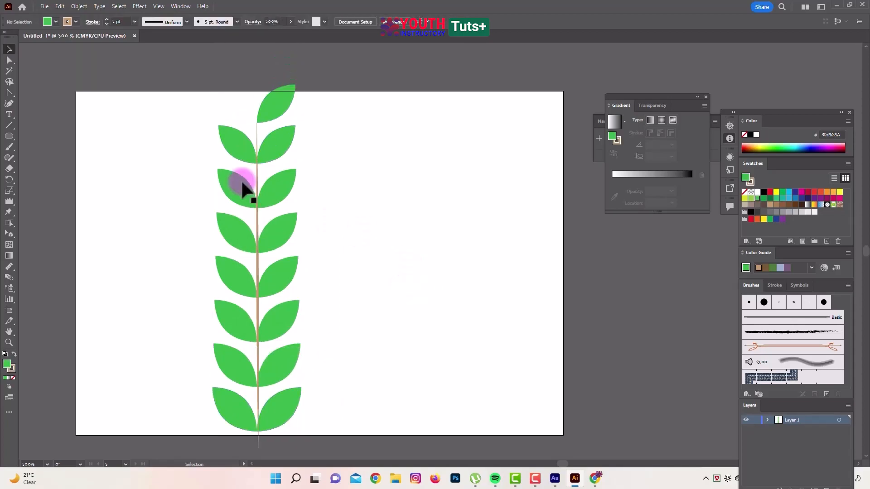